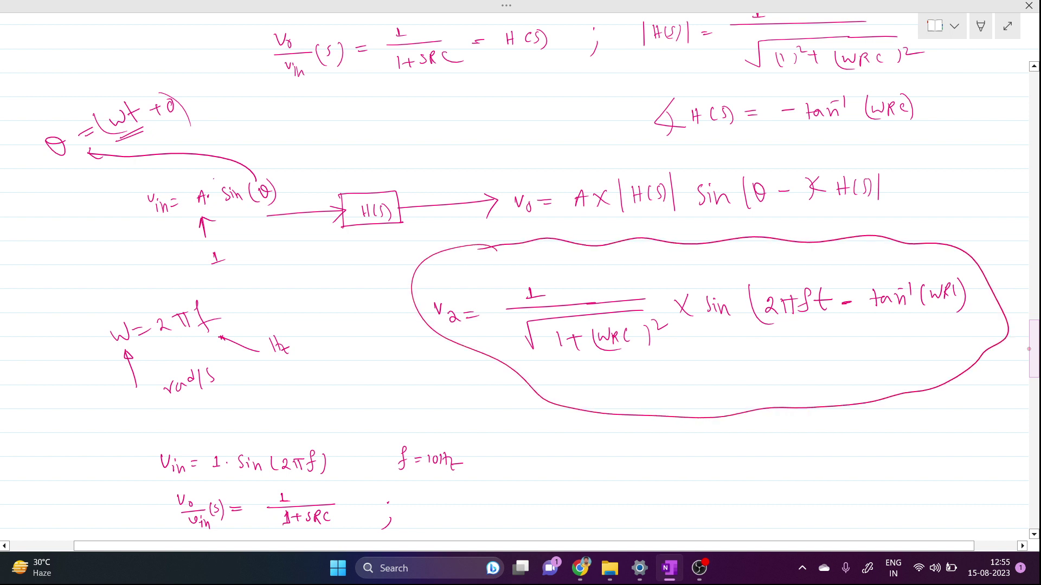
Step: Below the circled working, start v₂ = 1/√(1+ with a fraction bar and root
{"action": "mouse_move", "coordinate": [565, 379]}
{"action": "left_mouse_down"}
{"action": "mouse_move", "coordinate": [584, 400]}
{"action": "mouse_move", "coordinate": [606, 389]}
{"action": "left_mouse_up"}
{"action": "mouse_move", "coordinate": [593, 393]}
{"action": "left_mouse_down"}
{"action": "mouse_move", "coordinate": [649, 358]}
{"action": "mouse_move", "coordinate": [747, 359]}
{"action": "left_mouse_up"}
{"action": "mouse_move", "coordinate": [644, 397]}
{"action": "left_mouse_down"}
{"action": "mouse_move", "coordinate": [662, 375]}
{"action": "mouse_move", "coordinate": [822, 353]}
{"action": "left_mouse_up"}
{"action": "mouse_move", "coordinate": [686, 385]}
{"action": "left_mouse_down"}
{"action": "mouse_move", "coordinate": [688, 399]}
{"action": "mouse_move", "coordinate": [707, 390]}
{"action": "left_mouse_up"}
{"action": "mouse_move", "coordinate": [700, 387]}
{"action": "left_mouse_down"}
{"action": "mouse_move", "coordinate": [701, 404]}
{"action": "mouse_move", "coordinate": [742, 395]}
{"action": "left_mouse_up"}
Step: Complete the root with the squared term (2π×10×1/2π)²
{"action": "mouse_move", "coordinate": [748, 380]}
{"action": "left_mouse_down"}
{"action": "mouse_move", "coordinate": [747, 398]}
{"action": "mouse_move", "coordinate": [762, 380]}
{"action": "left_mouse_up"}
{"action": "mouse_move", "coordinate": [755, 367]}
{"action": "left_mouse_down"}
{"action": "mouse_move", "coordinate": [789, 363]}
{"action": "mouse_move", "coordinate": [764, 394]}
{"action": "left_mouse_up"}
{"action": "mouse_move", "coordinate": [779, 383]}
{"action": "left_mouse_down"}
{"action": "mouse_move", "coordinate": [781, 393]}
{"action": "mouse_move", "coordinate": [847, 360]}
{"action": "mouse_move", "coordinate": [800, 393]}
{"action": "left_mouse_up"}
{"action": "mouse_move", "coordinate": [799, 382]}
{"action": "left_mouse_down"}
{"action": "mouse_move", "coordinate": [824, 391]}
{"action": "mouse_move", "coordinate": [828, 377]}
{"action": "mouse_move", "coordinate": [849, 375]}
{"action": "mouse_move", "coordinate": [836, 396]}
{"action": "mouse_move", "coordinate": [849, 394]}
{"action": "left_mouse_up"}
{"action": "left_click_drag", "start_coordinate": [838, 384], "coordinate": [856, 381]}
{"action": "left_click_drag", "start_coordinate": [722, 379], "coordinate": [743, 400]}
{"action": "mouse_move", "coordinate": [859, 374]}
{"action": "left_mouse_down"}
{"action": "mouse_move", "coordinate": [858, 394]}
{"action": "mouse_move", "coordinate": [876, 371]}
{"action": "left_mouse_up"}
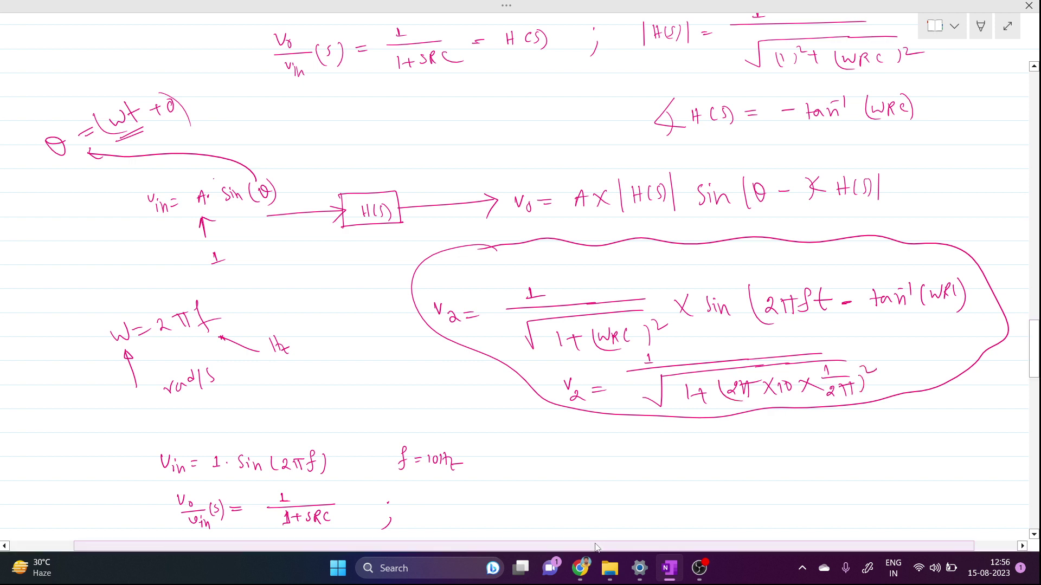
Step: Erase the loop drawn around the v₂ expressions
{"action": "scroll", "coordinate": [683, 531], "scroll_direction": "right", "scroll_amount": 2}
{"action": "left_click", "coordinate": [677, 418]}
{"action": "mouse_move", "coordinate": [833, 348]}
{"action": "left_mouse_down"}
{"action": "mouse_move", "coordinate": [828, 370]}
{"action": "mouse_move", "coordinate": [847, 374]}
{"action": "left_mouse_up"}
Step: Continue the new v₂ line with × sin(2πft
{"action": "left_click", "coordinate": [841, 359]}
{"action": "left_click_drag", "start_coordinate": [849, 374], "coordinate": [865, 376]}
{"action": "mouse_move", "coordinate": [871, 360]}
{"action": "left_mouse_down"}
{"action": "mouse_move", "coordinate": [878, 368]}
{"action": "mouse_move", "coordinate": [892, 352]}
{"action": "mouse_move", "coordinate": [897, 366]}
{"action": "left_mouse_up"}
{"action": "left_click_drag", "start_coordinate": [910, 339], "coordinate": [903, 370]}
{"action": "left_click_drag", "start_coordinate": [916, 346], "coordinate": [916, 362]}
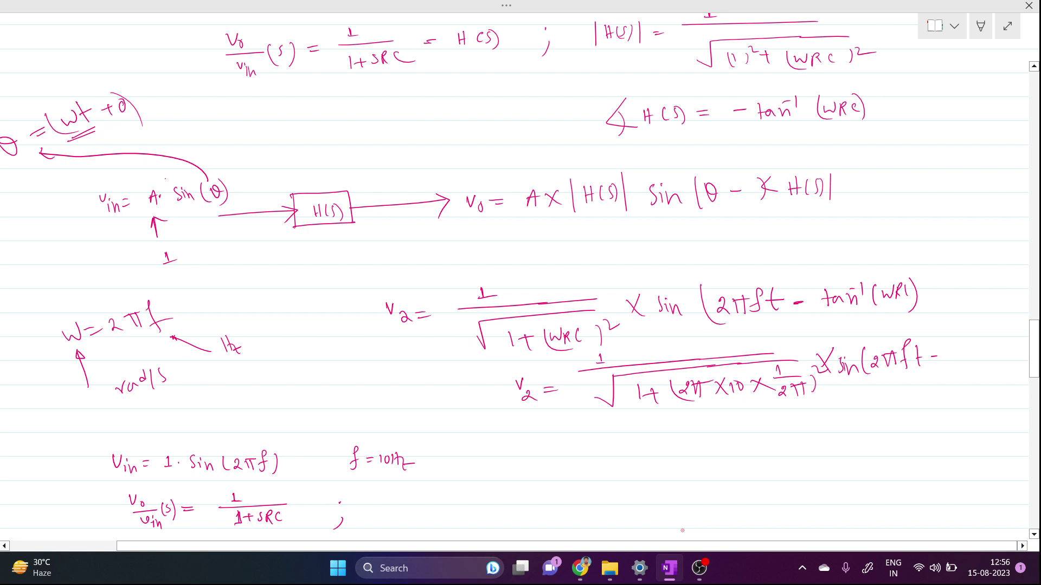
Step: Bring the line's right end into view and write − tan⁻¹( after 2πft
{"action": "left_click", "coordinate": [1023, 546]}
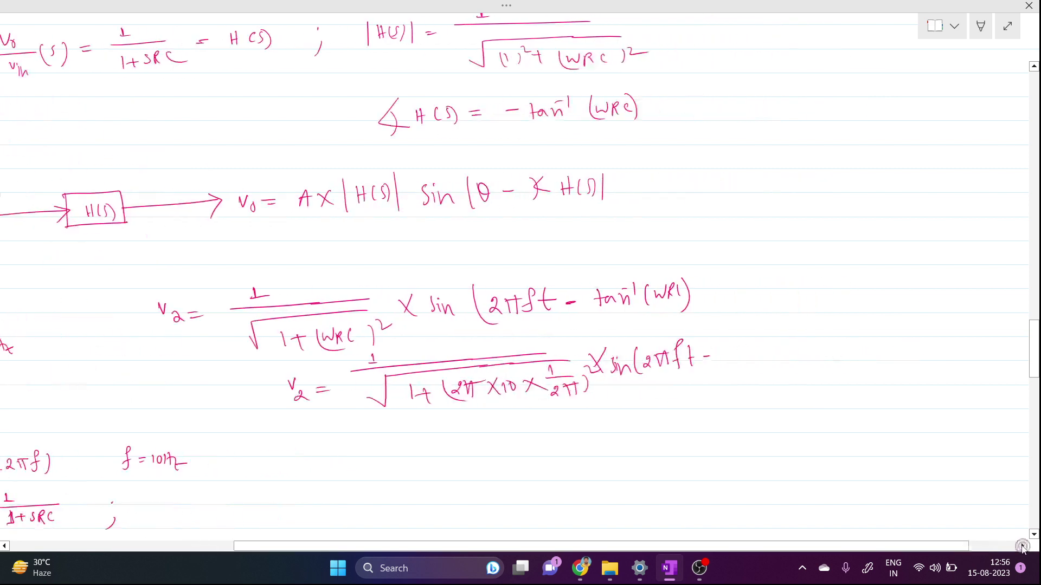
{"action": "left_click", "coordinate": [1022, 547]}
{"action": "left_click_drag", "start_coordinate": [699, 352], "coordinate": [701, 373]}
{"action": "left_click_drag", "start_coordinate": [696, 361], "coordinate": [717, 371]}
{"action": "left_click_drag", "start_coordinate": [718, 363], "coordinate": [765, 368]}
{"action": "left_click_drag", "start_coordinate": [776, 349], "coordinate": [784, 360]}
Step: Fill the arctangent with 2π×10×1/2π and close the bracket
{"action": "left_click_drag", "start_coordinate": [788, 345], "coordinate": [797, 360]}
{"action": "left_click_drag", "start_coordinate": [784, 348], "coordinate": [824, 359]}
{"action": "mouse_move", "coordinate": [824, 344]}
{"action": "left_mouse_down"}
{"action": "mouse_move", "coordinate": [815, 359]}
{"action": "mouse_move", "coordinate": [835, 359]}
{"action": "mouse_move", "coordinate": [842, 344]}
{"action": "left_mouse_up"}
{"action": "mouse_move", "coordinate": [850, 342]}
{"action": "left_mouse_down"}
{"action": "mouse_move", "coordinate": [865, 359]}
{"action": "mouse_move", "coordinate": [850, 360]}
{"action": "left_mouse_up"}
{"action": "left_click_drag", "start_coordinate": [889, 327], "coordinate": [891, 339]}
{"action": "mouse_move", "coordinate": [883, 341]}
{"action": "left_mouse_down"}
{"action": "mouse_move", "coordinate": [906, 340]}
{"action": "mouse_move", "coordinate": [905, 352]}
{"action": "left_mouse_up"}
{"action": "left_click_drag", "start_coordinate": [880, 365], "coordinate": [883, 375]}
{"action": "left_click_drag", "start_coordinate": [891, 362], "coordinate": [897, 374]}
{"action": "mouse_move", "coordinate": [889, 362]}
{"action": "left_mouse_down"}
{"action": "mouse_move", "coordinate": [919, 332]}
{"action": "mouse_move", "coordinate": [920, 380]}
{"action": "left_mouse_up"}
{"action": "left_click_drag", "start_coordinate": [866, 387], "coordinate": [908, 359]}
Step: Cancel the 2π terms inside the arctangent and under the root
{"action": "left_click_drag", "start_coordinate": [774, 365], "coordinate": [795, 345]}
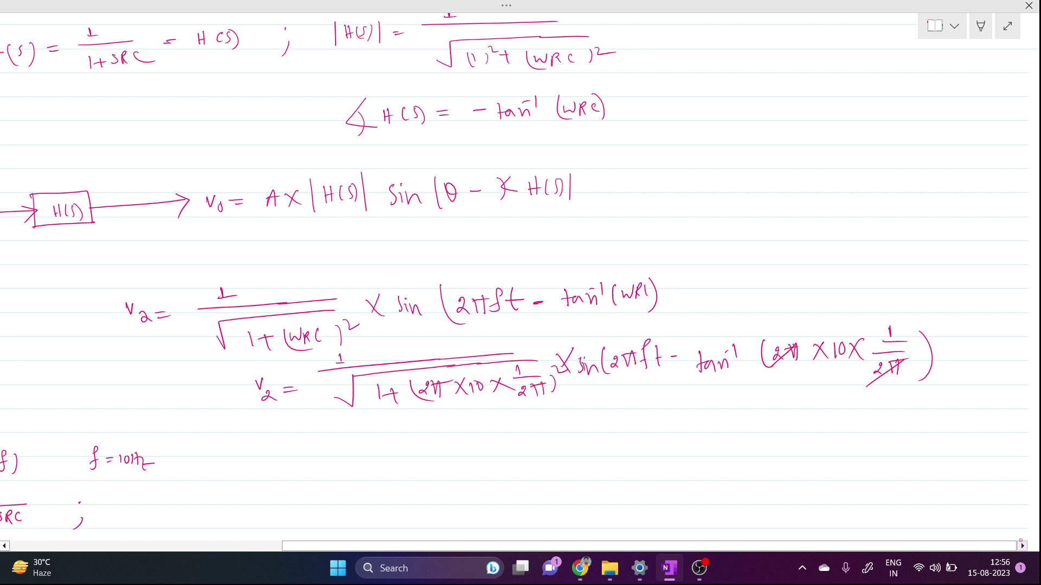
{"action": "left_click_drag", "start_coordinate": [428, 402], "coordinate": [441, 383]}
{"action": "left_click_drag", "start_coordinate": [507, 407], "coordinate": [534, 362]}
Step: On a new line, write v₂ = 1/√101
{"action": "mouse_move", "coordinate": [271, 452]}
{"action": "left_mouse_down"}
{"action": "mouse_move", "coordinate": [286, 451]}
{"action": "mouse_move", "coordinate": [302, 484]}
{"action": "mouse_move", "coordinate": [336, 469]}
{"action": "left_mouse_up"}
{"action": "left_click_drag", "start_coordinate": [328, 475], "coordinate": [343, 473]}
{"action": "left_click_drag", "start_coordinate": [412, 431], "coordinate": [427, 442]}
{"action": "left_click_drag", "start_coordinate": [382, 454], "coordinate": [552, 438]}
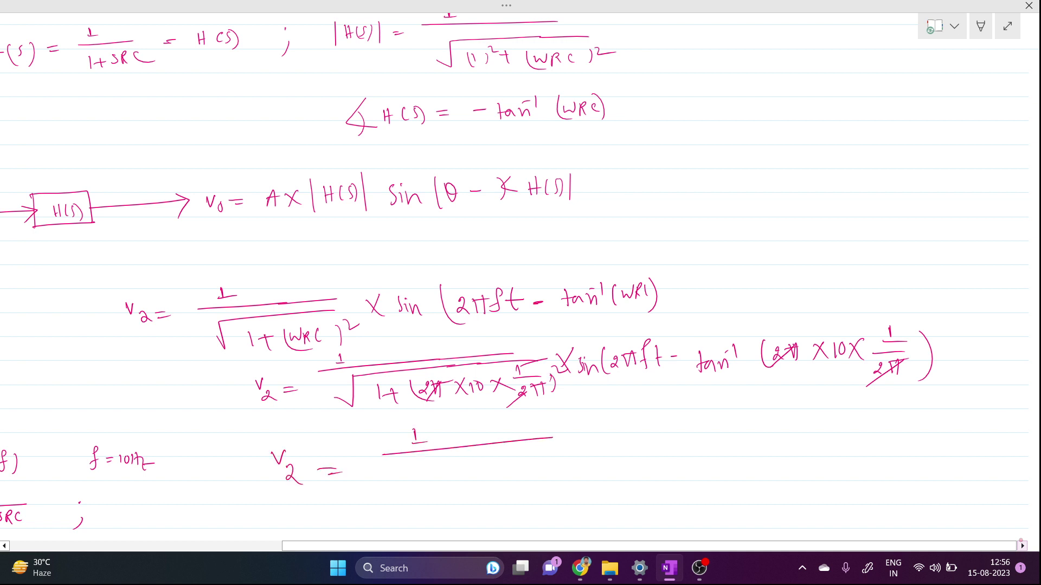
{"action": "mouse_move", "coordinate": [423, 471]}
{"action": "left_mouse_down"}
{"action": "mouse_move", "coordinate": [433, 487]}
{"action": "mouse_move", "coordinate": [479, 457]}
{"action": "mouse_move", "coordinate": [460, 485]}
{"action": "mouse_move", "coordinate": [469, 470]}
{"action": "left_mouse_up"}
{"action": "mouse_move", "coordinate": [475, 471]}
{"action": "left_mouse_down"}
{"action": "mouse_move", "coordinate": [477, 486]}
{"action": "mouse_move", "coordinate": [511, 456]}
{"action": "left_mouse_up"}
Step: Append × sin(2πft − tan⁻¹(10)) to the new v₂ line
{"action": "mouse_move", "coordinate": [590, 432]}
{"action": "left_mouse_down"}
{"action": "mouse_move", "coordinate": [573, 444]}
{"action": "mouse_move", "coordinate": [590, 449]}
{"action": "left_mouse_up"}
{"action": "mouse_move", "coordinate": [605, 429]}
{"action": "left_mouse_down"}
{"action": "mouse_move", "coordinate": [600, 447]}
{"action": "mouse_move", "coordinate": [622, 447]}
{"action": "left_mouse_up"}
{"action": "mouse_move", "coordinate": [645, 424]}
{"action": "left_mouse_down"}
{"action": "mouse_move", "coordinate": [644, 454]}
{"action": "mouse_move", "coordinate": [668, 449]}
{"action": "left_mouse_up"}
{"action": "mouse_move", "coordinate": [678, 433]}
{"action": "left_mouse_down"}
{"action": "mouse_move", "coordinate": [692, 453]}
{"action": "mouse_move", "coordinate": [708, 438]}
{"action": "left_mouse_up"}
{"action": "left_click_drag", "start_coordinate": [711, 429], "coordinate": [713, 452]}
{"action": "left_click_drag", "start_coordinate": [770, 431], "coordinate": [768, 450]}
{"action": "left_click_drag", "start_coordinate": [762, 440], "coordinate": [796, 448]}
{"action": "mouse_move", "coordinate": [798, 439]}
{"action": "left_mouse_down"}
{"action": "mouse_move", "coordinate": [808, 448]}
{"action": "mouse_move", "coordinate": [805, 426]}
{"action": "left_mouse_up"}
{"action": "mouse_move", "coordinate": [810, 421]}
{"action": "left_mouse_down"}
{"action": "mouse_move", "coordinate": [812, 434]}
{"action": "mouse_move", "coordinate": [853, 446]}
{"action": "mouse_move", "coordinate": [842, 455]}
{"action": "mouse_move", "coordinate": [861, 436]}
{"action": "left_mouse_up"}
{"action": "left_click_drag", "start_coordinate": [866, 429], "coordinate": [867, 452]}
{"action": "left_click_drag", "start_coordinate": [873, 420], "coordinate": [874, 457]}
Step: Note under tan⁻¹(10) that it is approximately 84°
{"action": "mouse_move", "coordinate": [799, 493]}
{"action": "left_mouse_down"}
{"action": "mouse_move", "coordinate": [813, 460]}
{"action": "mouse_move", "coordinate": [812, 474]}
{"action": "mouse_move", "coordinate": [873, 491]}
{"action": "mouse_move", "coordinate": [896, 482]}
{"action": "mouse_move", "coordinate": [904, 498]}
{"action": "mouse_move", "coordinate": [919, 477]}
{"action": "mouse_move", "coordinate": [889, 497]}
{"action": "mouse_move", "coordinate": [894, 482]}
{"action": "left_mouse_up"}
{"action": "left_click_drag", "start_coordinate": [901, 482], "coordinate": [903, 502]}
{"action": "left_click_drag", "start_coordinate": [911, 481], "coordinate": [911, 483]}
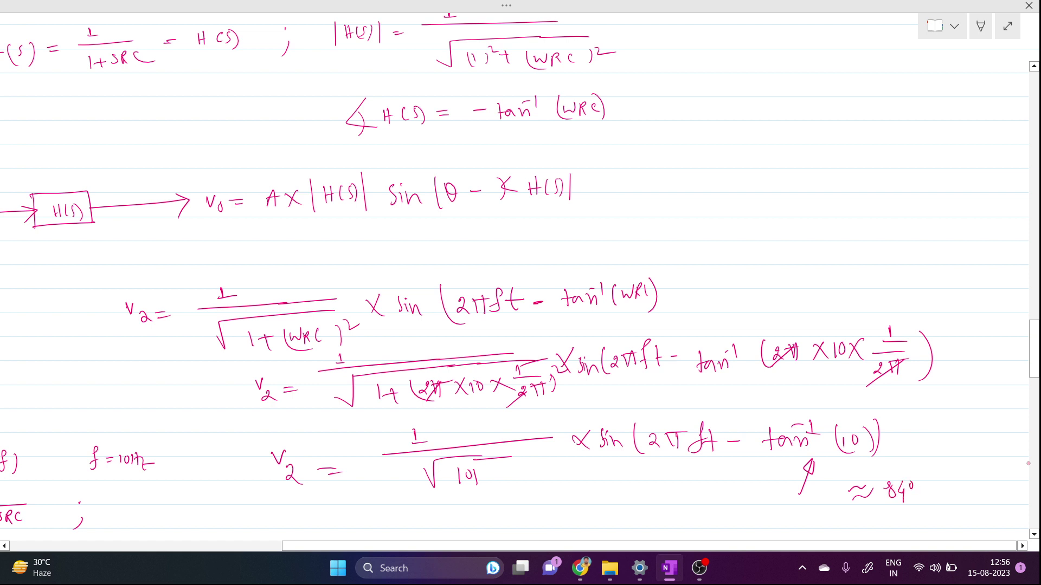
Step: Write V2 ≈ 0.1 sin(2πft − 84°) on a new line below
{"action": "scroll", "coordinate": [1036, 372], "scroll_direction": "down", "scroll_amount": 2}
{"action": "mouse_move", "coordinate": [326, 427]}
{"action": "left_mouse_down"}
{"action": "mouse_move", "coordinate": [340, 428]}
{"action": "mouse_move", "coordinate": [352, 456]}
{"action": "mouse_move", "coordinate": [376, 448]}
{"action": "left_mouse_up"}
{"action": "left_click_drag", "start_coordinate": [368, 454], "coordinate": [381, 453]}
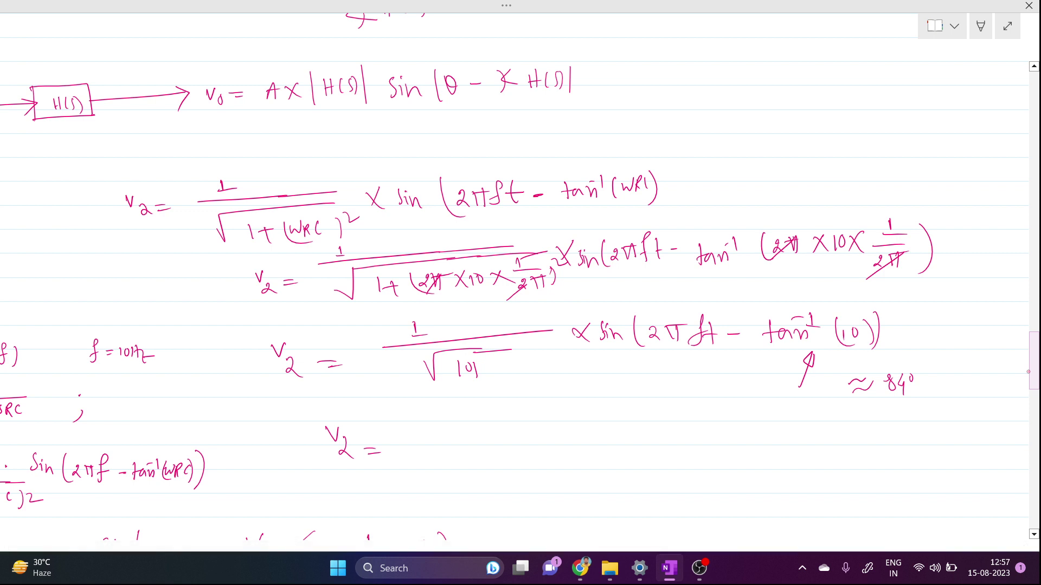
{"action": "left_click_drag", "start_coordinate": [369, 440], "coordinate": [497, 446]}
{"action": "left_click", "coordinate": [425, 446]}
{"action": "mouse_move", "coordinate": [515, 425]}
{"action": "left_mouse_down"}
{"action": "mouse_move", "coordinate": [509, 453]}
{"action": "mouse_move", "coordinate": [539, 448]}
{"action": "mouse_move", "coordinate": [552, 430]}
{"action": "mouse_move", "coordinate": [551, 448]}
{"action": "left_mouse_up"}
{"action": "left_click_drag", "start_coordinate": [547, 439], "coordinate": [558, 436]}
{"action": "mouse_move", "coordinate": [567, 421]}
{"action": "left_mouse_down"}
{"action": "mouse_move", "coordinate": [564, 437]}
{"action": "mouse_move", "coordinate": [633, 424]}
{"action": "left_mouse_up"}
{"action": "left_click", "coordinate": [584, 432]}
{"action": "mouse_move", "coordinate": [632, 420]}
{"action": "left_mouse_down"}
{"action": "mouse_move", "coordinate": [633, 435]}
{"action": "mouse_move", "coordinate": [638, 418]}
{"action": "left_mouse_up"}
{"action": "left_click_drag", "start_coordinate": [641, 407], "coordinate": [644, 441]}
Step: Write the identity sin(90° − θ) = cosθ under the ≈84° note
{"action": "mouse_move", "coordinate": [848, 442]}
{"action": "left_mouse_down"}
{"action": "mouse_move", "coordinate": [840, 462]}
{"action": "mouse_move", "coordinate": [853, 462]}
{"action": "left_mouse_up"}
{"action": "mouse_move", "coordinate": [858, 462]}
{"action": "left_mouse_down"}
{"action": "mouse_move", "coordinate": [863, 450]}
{"action": "mouse_move", "coordinate": [884, 466]}
{"action": "left_mouse_up"}
{"action": "left_click_drag", "start_coordinate": [889, 445], "coordinate": [888, 458]}
{"action": "mouse_move", "coordinate": [900, 447]}
{"action": "left_mouse_down"}
{"action": "mouse_move", "coordinate": [897, 457]}
{"action": "mouse_move", "coordinate": [902, 448]}
{"action": "left_mouse_up"}
{"action": "left_click_drag", "start_coordinate": [905, 437], "coordinate": [919, 451]}
{"action": "mouse_move", "coordinate": [926, 441]}
{"action": "left_mouse_down"}
{"action": "mouse_move", "coordinate": [921, 454]}
{"action": "mouse_move", "coordinate": [929, 446]}
{"action": "left_mouse_up"}
{"action": "mouse_move", "coordinate": [934, 432]}
{"action": "left_mouse_down"}
{"action": "mouse_move", "coordinate": [936, 460]}
{"action": "mouse_move", "coordinate": [957, 443]}
{"action": "left_mouse_up"}
{"action": "left_click_drag", "start_coordinate": [947, 451], "coordinate": [973, 448]}
{"action": "left_click_drag", "start_coordinate": [973, 448], "coordinate": [996, 449]}
{"action": "left_click_drag", "start_coordinate": [996, 449], "coordinate": [1004, 440]}
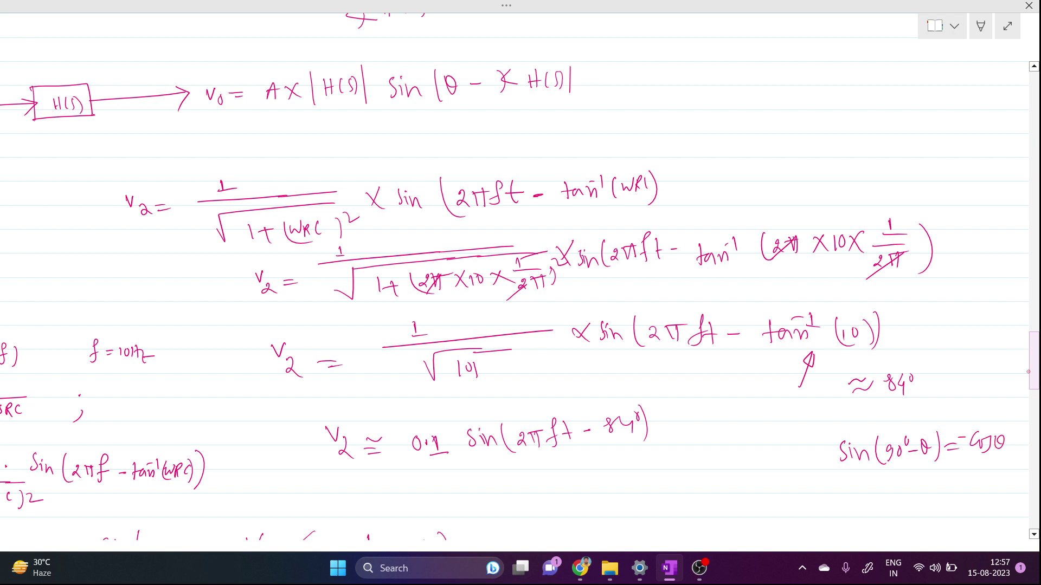
{"action": "left_click_drag", "start_coordinate": [1035, 378], "coordinate": [1035, 387]}
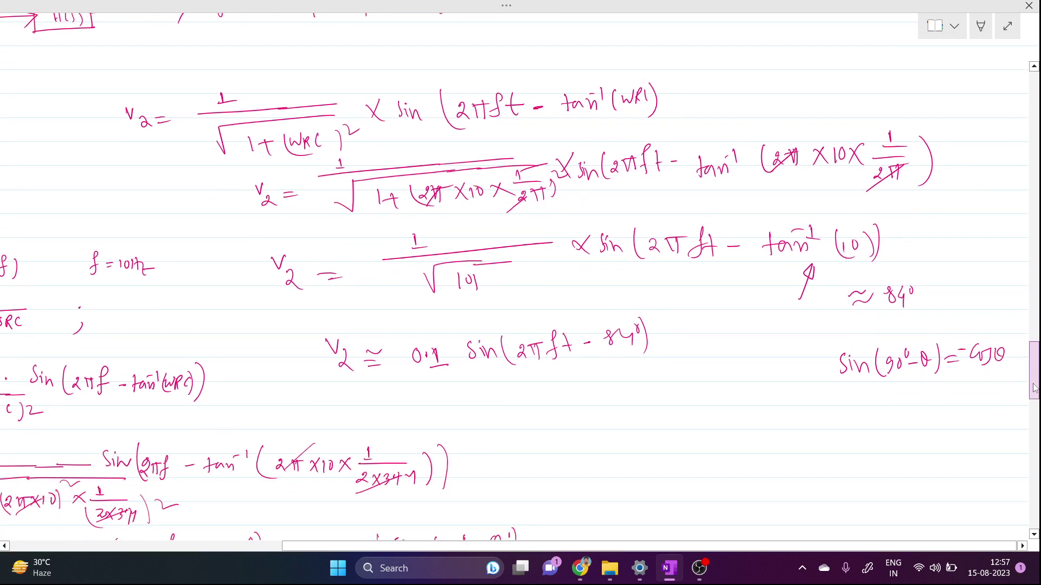
Step: Erase that identity and rewrite sin(90°−θ) = cosθ beside the V2 ≈ 0.1 line
{"action": "mouse_move", "coordinate": [970, 355]}
{"action": "left_mouse_down"}
{"action": "mouse_move", "coordinate": [1005, 355]}
{"action": "mouse_move", "coordinate": [974, 368]}
{"action": "mouse_move", "coordinate": [980, 360]}
{"action": "mouse_move", "coordinate": [984, 371]}
{"action": "mouse_move", "coordinate": [998, 357]}
{"action": "left_mouse_up"}
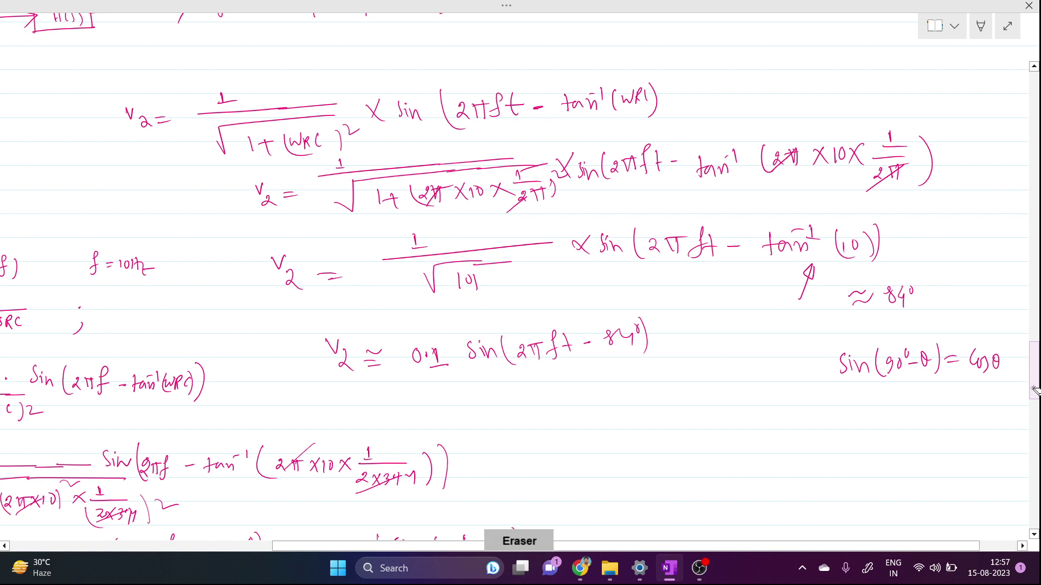
{"action": "left_click_drag", "start_coordinate": [840, 363], "coordinate": [1000, 362]}
{"action": "left_click_drag", "start_coordinate": [844, 347], "coordinate": [839, 366]}
{"action": "mouse_move", "coordinate": [847, 353]}
{"action": "left_mouse_down"}
{"action": "mouse_move", "coordinate": [848, 367]}
{"action": "mouse_move", "coordinate": [869, 367]}
{"action": "left_mouse_up"}
{"action": "mouse_move", "coordinate": [884, 350]}
{"action": "left_mouse_down"}
{"action": "mouse_move", "coordinate": [881, 363]}
{"action": "mouse_move", "coordinate": [897, 344]}
{"action": "mouse_move", "coordinate": [908, 352]}
{"action": "left_mouse_up"}
{"action": "mouse_move", "coordinate": [918, 339]}
{"action": "left_mouse_down"}
{"action": "mouse_move", "coordinate": [914, 355]}
{"action": "mouse_move", "coordinate": [922, 347]}
{"action": "left_mouse_up"}
{"action": "mouse_move", "coordinate": [923, 336]}
{"action": "left_mouse_down"}
{"action": "mouse_move", "coordinate": [925, 362]}
{"action": "mouse_move", "coordinate": [946, 343]}
{"action": "left_mouse_up"}
{"action": "left_click_drag", "start_coordinate": [938, 348], "coordinate": [978, 343]}
{"action": "mouse_move", "coordinate": [986, 341]}
{"action": "left_mouse_down"}
{"action": "mouse_move", "coordinate": [980, 356]}
{"action": "mouse_move", "coordinate": [994, 355]}
{"action": "left_mouse_up"}
{"action": "left_click_drag", "start_coordinate": [990, 348], "coordinate": [1002, 347]}
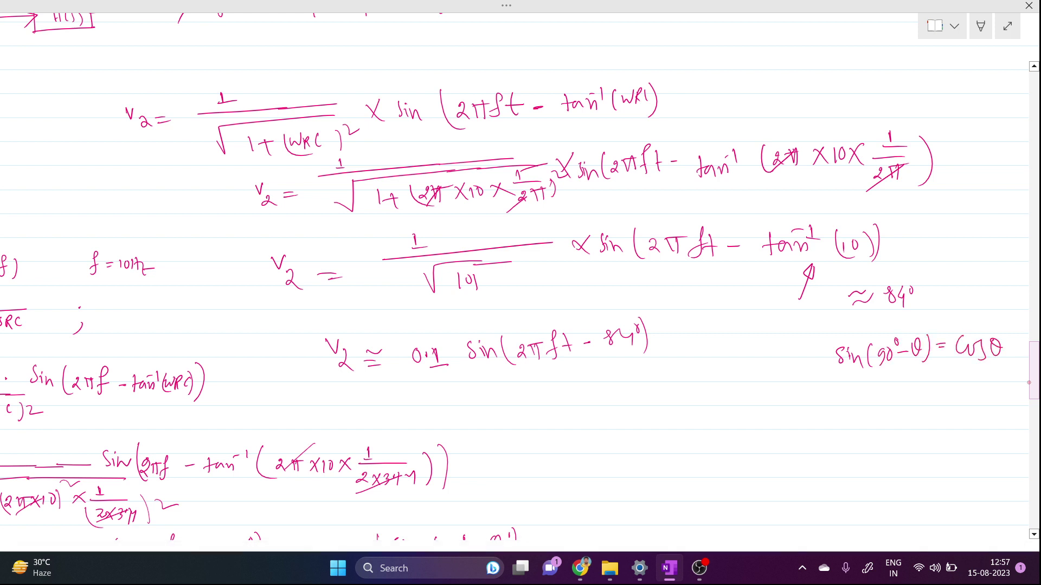
Step: Below a separator curve, write V2 = 0.1 × sin with a negated 2πft argument
{"action": "left_click_drag", "start_coordinate": [303, 363], "coordinate": [490, 500]}
{"action": "mouse_move", "coordinate": [453, 408]}
{"action": "left_mouse_down"}
{"action": "mouse_move", "coordinate": [488, 436]}
{"action": "mouse_move", "coordinate": [503, 422]}
{"action": "left_mouse_up"}
{"action": "left_click_drag", "start_coordinate": [490, 427], "coordinate": [504, 426]}
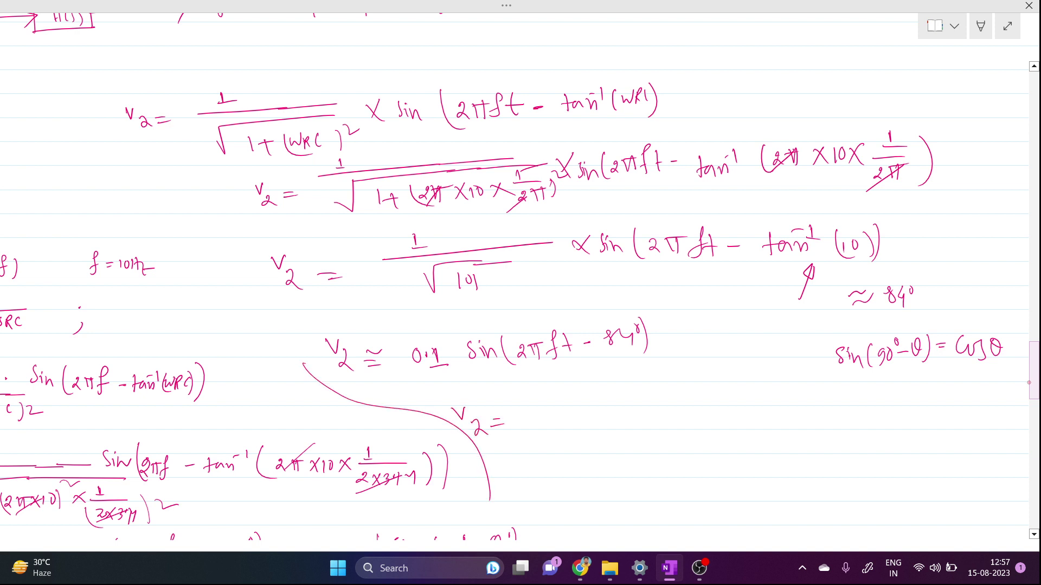
{"action": "mouse_move", "coordinate": [529, 406]}
{"action": "left_mouse_down"}
{"action": "mouse_move", "coordinate": [555, 420]}
{"action": "mouse_move", "coordinate": [604, 412]}
{"action": "left_mouse_up"}
{"action": "left_click_drag", "start_coordinate": [617, 401], "coordinate": [686, 416]}
{"action": "mouse_move", "coordinate": [675, 397]}
{"action": "left_mouse_down"}
{"action": "mouse_move", "coordinate": [721, 405]}
{"action": "mouse_move", "coordinate": [726, 382]}
{"action": "mouse_move", "coordinate": [744, 401]}
{"action": "mouse_move", "coordinate": [765, 385]}
{"action": "mouse_move", "coordinate": [790, 394]}
{"action": "mouse_move", "coordinate": [800, 386]}
{"action": "left_mouse_up"}
{"action": "left_click_drag", "start_coordinate": [807, 375], "coordinate": [810, 382]}
{"action": "left_click_drag", "start_coordinate": [814, 366], "coordinate": [825, 412]}
Step: Write the next line v2 = −0.1 sin(84 − 2πft)
{"action": "mouse_move", "coordinate": [510, 467]}
{"action": "left_mouse_down"}
{"action": "mouse_move", "coordinate": [541, 483]}
{"action": "mouse_move", "coordinate": [560, 473]}
{"action": "left_mouse_up"}
{"action": "left_click_drag", "start_coordinate": [550, 479], "coordinate": [571, 467]}
{"action": "mouse_move", "coordinate": [584, 471]}
{"action": "left_mouse_down"}
{"action": "mouse_move", "coordinate": [596, 475]}
{"action": "mouse_move", "coordinate": [548, 477]}
{"action": "left_mouse_up"}
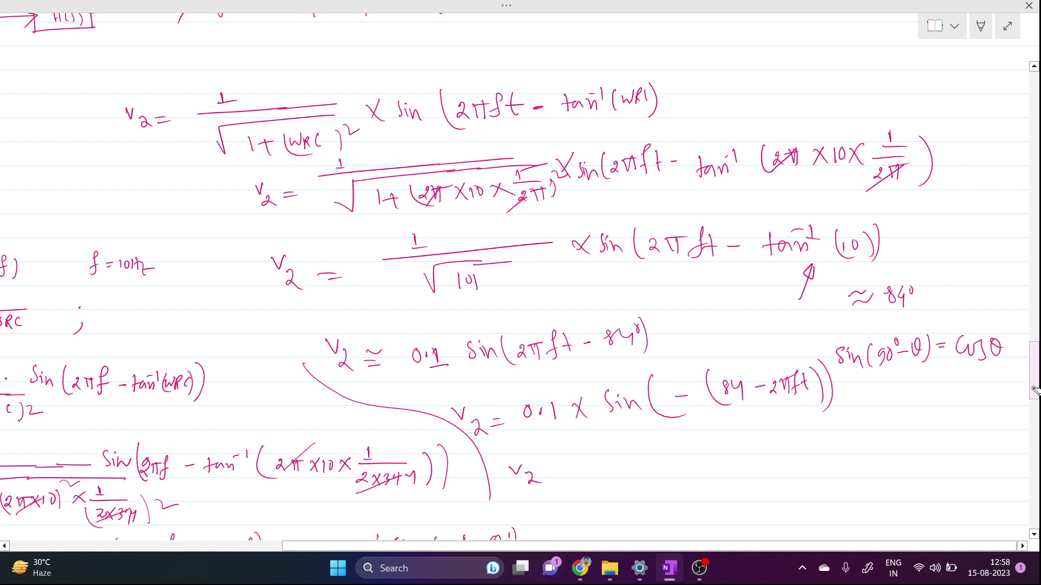
{"action": "left_click_drag", "start_coordinate": [554, 473], "coordinate": [658, 469]}
{"action": "left_click_drag", "start_coordinate": [651, 470], "coordinate": [675, 463]}
{"action": "left_click_drag", "start_coordinate": [692, 457], "coordinate": [713, 465]}
{"action": "mouse_move", "coordinate": [733, 446]}
{"action": "left_mouse_down"}
{"action": "mouse_move", "coordinate": [747, 464]}
{"action": "mouse_move", "coordinate": [756, 442]}
{"action": "mouse_move", "coordinate": [768, 448]}
{"action": "left_mouse_up"}
{"action": "mouse_move", "coordinate": [767, 439]}
{"action": "left_mouse_down"}
{"action": "mouse_move", "coordinate": [768, 459]}
{"action": "mouse_move", "coordinate": [830, 449]}
{"action": "left_mouse_up"}
{"action": "left_click_drag", "start_coordinate": [837, 432], "coordinate": [839, 449]}
{"action": "mouse_move", "coordinate": [831, 434]}
{"action": "left_mouse_down"}
{"action": "mouse_move", "coordinate": [849, 433]}
{"action": "mouse_move", "coordinate": [855, 448]}
{"action": "left_mouse_up"}
{"action": "mouse_move", "coordinate": [851, 436]}
{"action": "left_mouse_down"}
{"action": "mouse_move", "coordinate": [863, 434]}
{"action": "mouse_move", "coordinate": [866, 453]}
{"action": "left_mouse_up"}
Step: Below it, write ≈ −0.1 cos(2πft)
{"action": "left_click_drag", "start_coordinate": [585, 519], "coordinate": [609, 519]}
{"action": "mouse_move", "coordinate": [582, 512]}
{"action": "left_mouse_down"}
{"action": "mouse_move", "coordinate": [605, 505]}
{"action": "mouse_move", "coordinate": [692, 517]}
{"action": "left_mouse_up"}
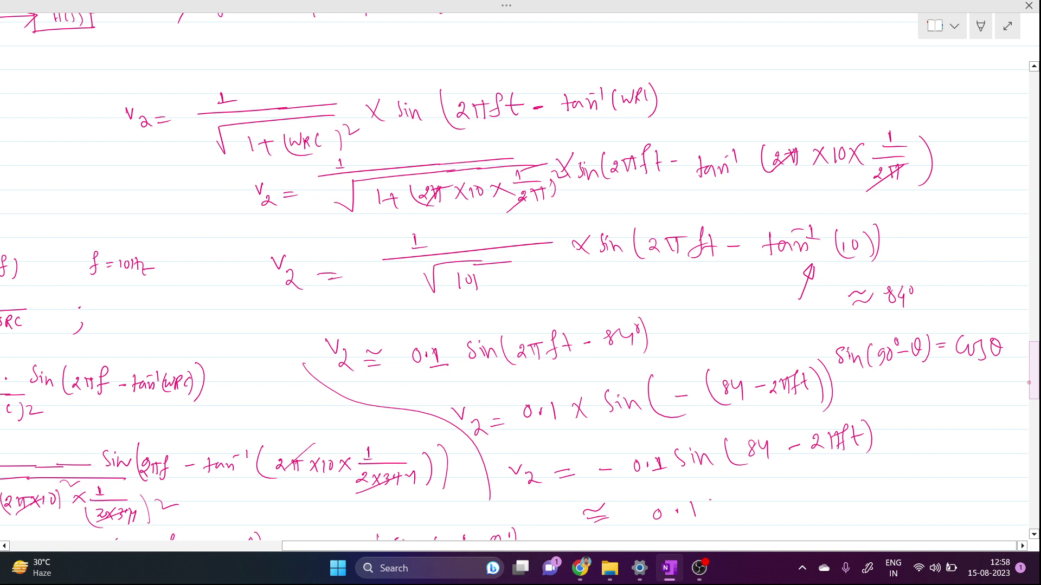
{"action": "mouse_move", "coordinate": [731, 495]}
{"action": "left_mouse_down"}
{"action": "mouse_move", "coordinate": [729, 515]}
{"action": "mouse_move", "coordinate": [737, 510]}
{"action": "left_mouse_up"}
{"action": "left_click_drag", "start_coordinate": [750, 503], "coordinate": [737, 520]}
{"action": "left_click_drag", "start_coordinate": [626, 517], "coordinate": [638, 516]}
{"action": "left_click_drag", "start_coordinate": [773, 498], "coordinate": [784, 507]}
{"action": "mouse_move", "coordinate": [784, 494]}
{"action": "left_mouse_down"}
{"action": "mouse_move", "coordinate": [793, 493]}
{"action": "mouse_move", "coordinate": [786, 504]}
{"action": "left_mouse_up"}
{"action": "mouse_move", "coordinate": [803, 480]}
{"action": "left_mouse_down"}
{"action": "mouse_move", "coordinate": [797, 503]}
{"action": "mouse_move", "coordinate": [807, 490]}
{"action": "left_mouse_up"}
{"action": "mouse_move", "coordinate": [817, 479]}
{"action": "left_mouse_down"}
{"action": "mouse_move", "coordinate": [815, 498]}
{"action": "mouse_move", "coordinate": [819, 489]}
{"action": "left_mouse_up"}
{"action": "mouse_move", "coordinate": [770, 498]}
{"action": "left_mouse_down"}
{"action": "mouse_move", "coordinate": [760, 514]}
{"action": "mouse_move", "coordinate": [794, 518]}
{"action": "left_mouse_up"}
{"action": "left_click_drag", "start_coordinate": [817, 482], "coordinate": [824, 511]}
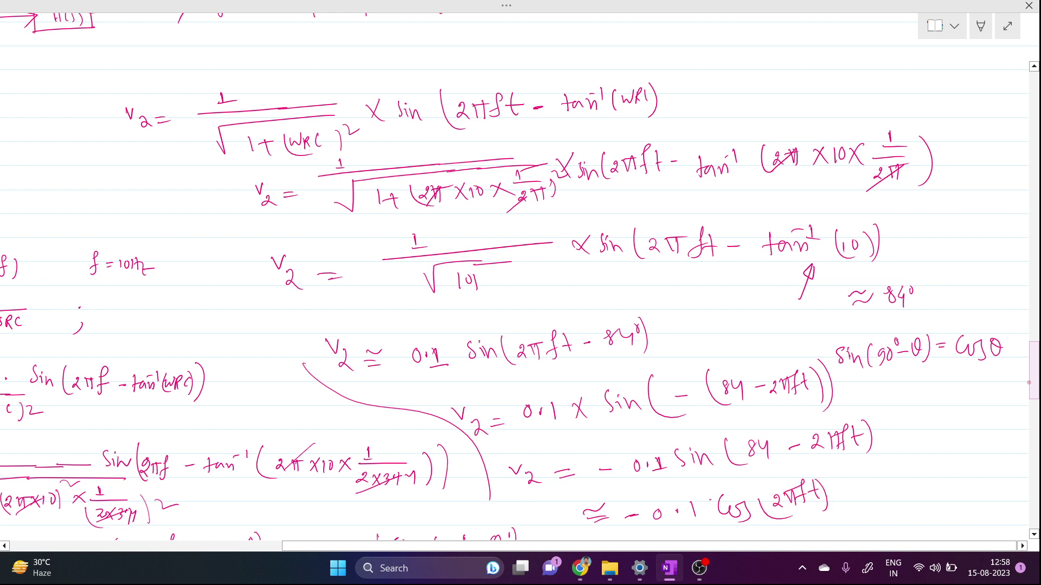
Step: Note 84 ≈ 90° beside the sine line and circle it
{"action": "mouse_move", "coordinate": [929, 408]}
{"action": "left_mouse_down"}
{"action": "mouse_move", "coordinate": [926, 428]}
{"action": "mouse_move", "coordinate": [948, 417]}
{"action": "mouse_move", "coordinate": [948, 437]}
{"action": "mouse_move", "coordinate": [986, 428]}
{"action": "left_mouse_up"}
{"action": "left_click_drag", "start_coordinate": [989, 416], "coordinate": [990, 420]}
{"action": "mouse_move", "coordinate": [1009, 386]}
{"action": "left_mouse_down"}
{"action": "mouse_move", "coordinate": [938, 441]}
{"action": "mouse_move", "coordinate": [1007, 414]}
{"action": "mouse_move", "coordinate": [1010, 399]}
{"action": "left_mouse_up"}
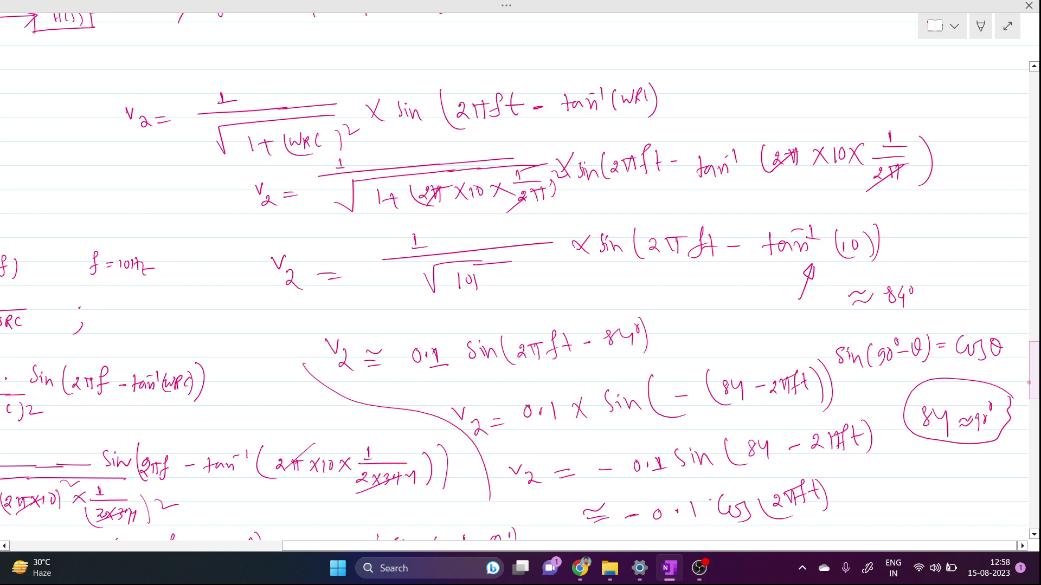
Step: Circle the final −0.1 cos(2πft) result and point an arrow at it
{"action": "mouse_move", "coordinate": [625, 503]}
{"action": "left_mouse_down"}
{"action": "mouse_move", "coordinate": [623, 529]}
{"action": "mouse_move", "coordinate": [747, 540]}
{"action": "mouse_move", "coordinate": [850, 497]}
{"action": "mouse_move", "coordinate": [779, 467]}
{"action": "mouse_move", "coordinate": [626, 495]}
{"action": "left_mouse_up"}
{"action": "mouse_move", "coordinate": [833, 532]}
{"action": "left_mouse_down"}
{"action": "mouse_move", "coordinate": [813, 510]}
{"action": "mouse_move", "coordinate": [821, 502]}
{"action": "left_mouse_up"}
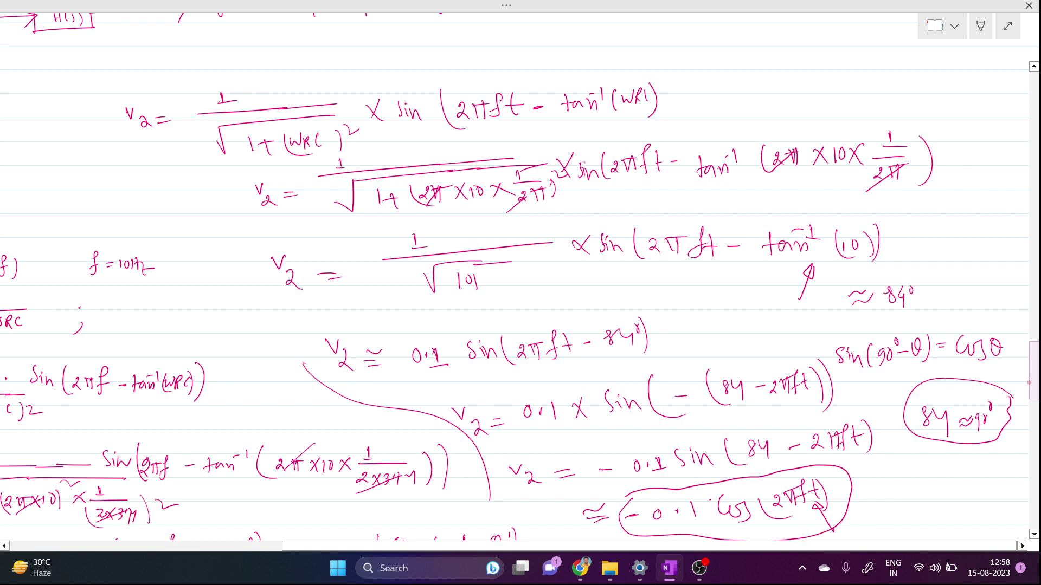
{"action": "left_click_drag", "start_coordinate": [1035, 382], "coordinate": [1036, 333]}
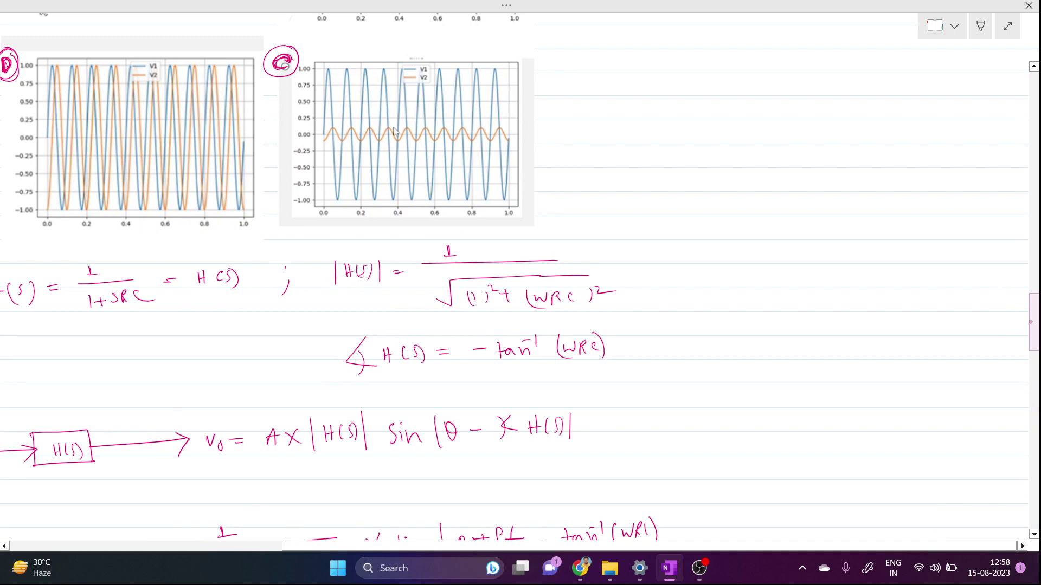
Step: Draw a pen tick above waveform plot C
{"action": "scroll", "coordinate": [521, 272], "scroll_direction": "left", "scroll_amount": 5}
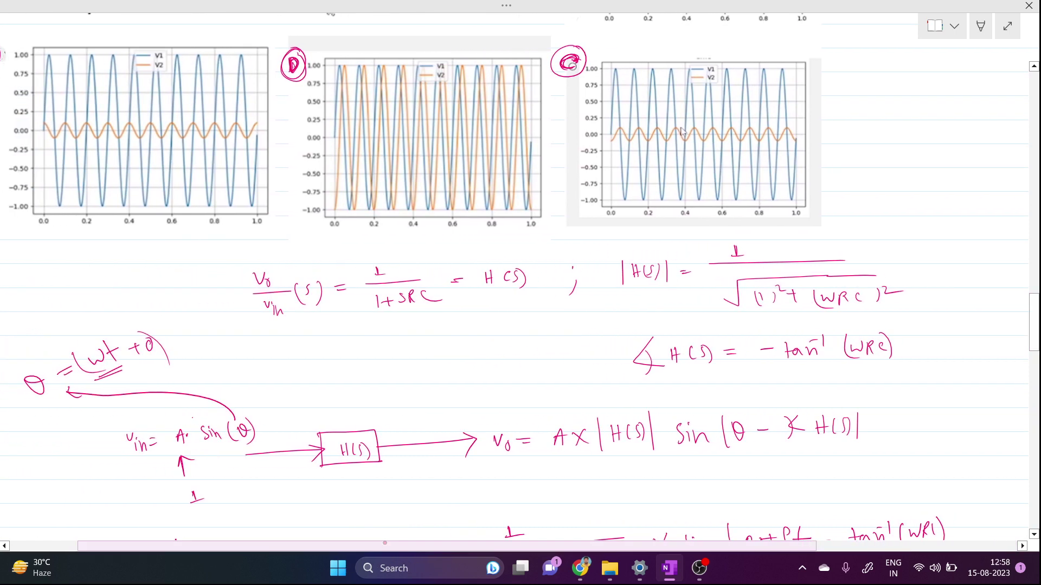
{"action": "left_click_drag", "start_coordinate": [1034, 326], "coordinate": [1036, 302]}
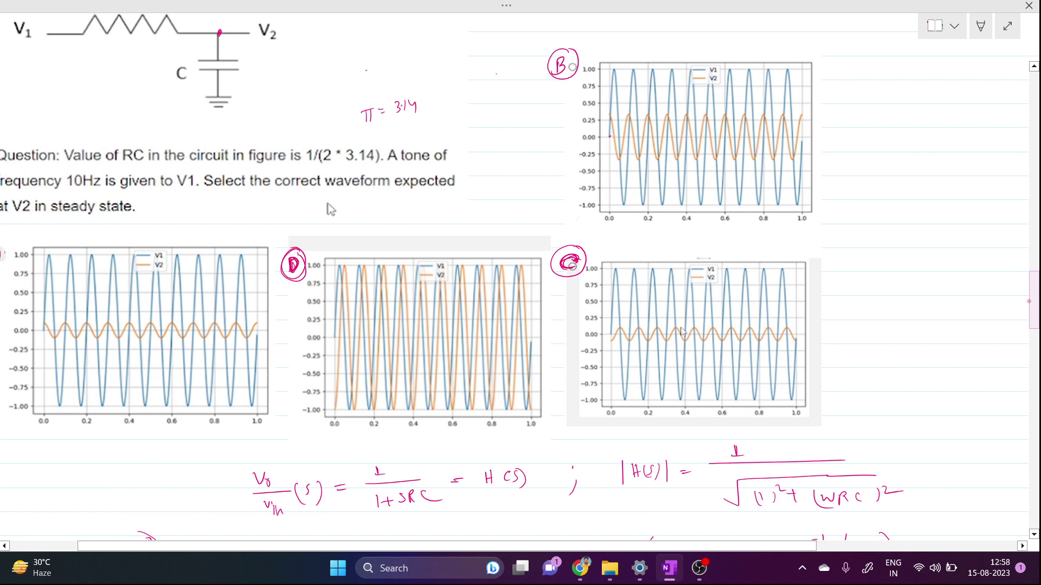
{"action": "left_click_drag", "start_coordinate": [600, 245], "coordinate": [643, 236]}
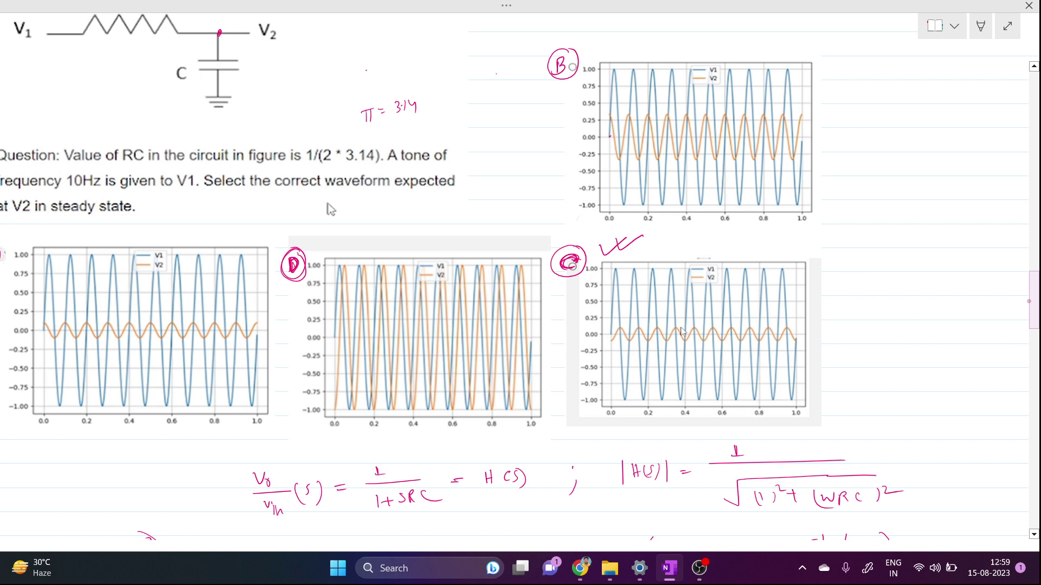
Step: Write '10Hz' and '≅ 0.1' to the right of the waveform plots
{"action": "left_click_drag", "start_coordinate": [901, 264], "coordinate": [909, 275]}
{"action": "left_click_drag", "start_coordinate": [920, 254], "coordinate": [930, 273]}
{"action": "mouse_move", "coordinate": [927, 261]}
{"action": "left_mouse_down"}
{"action": "mouse_move", "coordinate": [941, 278]}
{"action": "mouse_move", "coordinate": [912, 274]}
{"action": "left_mouse_up"}
{"action": "left_click_drag", "start_coordinate": [926, 334], "coordinate": [941, 346]}
{"action": "left_click_drag", "start_coordinate": [900, 342], "coordinate": [916, 333]}
Step: Add a dotted −0.1 marker at V2's level beside plot C
{"action": "scroll", "coordinate": [328, 209], "scroll_direction": "up", "scroll_amount": 2, "text": "ctrl"}
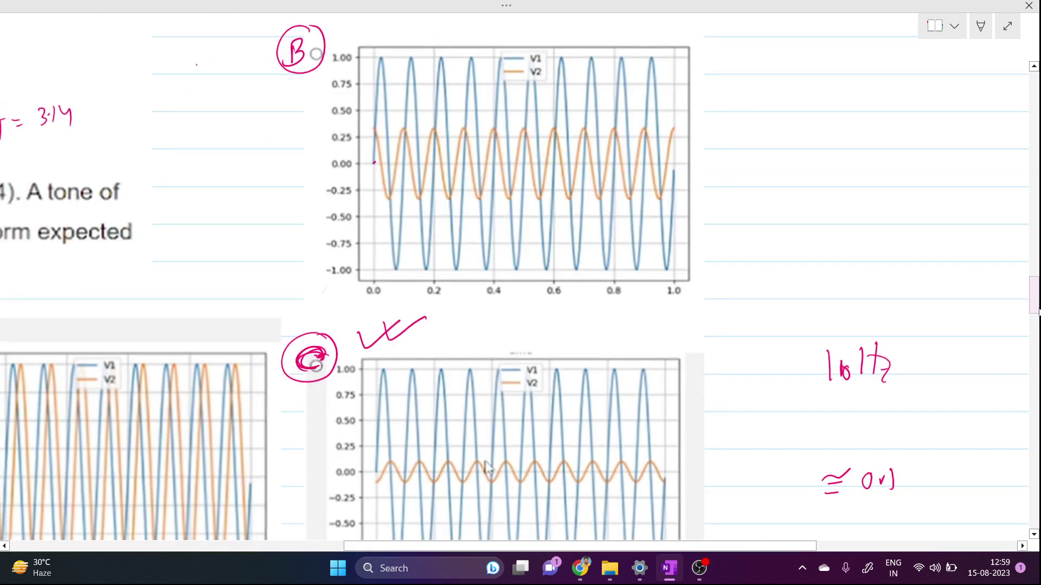
{"action": "scroll", "coordinate": [1035, 310], "scroll_direction": "down", "scroll_amount": 5}
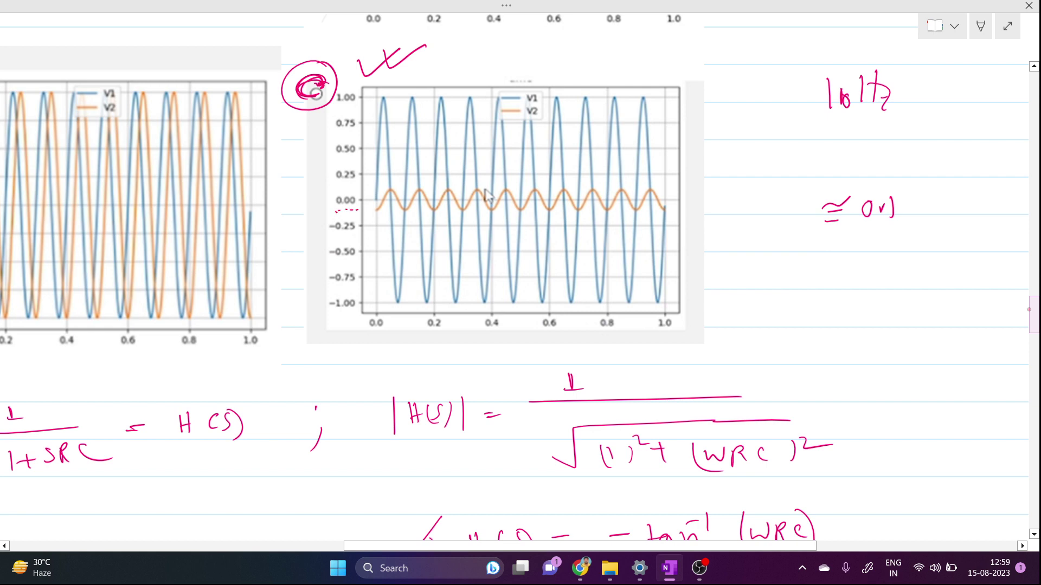
{"action": "left_click_drag", "start_coordinate": [289, 212], "coordinate": [296, 212]}
{"action": "left_click_drag", "start_coordinate": [299, 207], "coordinate": [311, 216]}
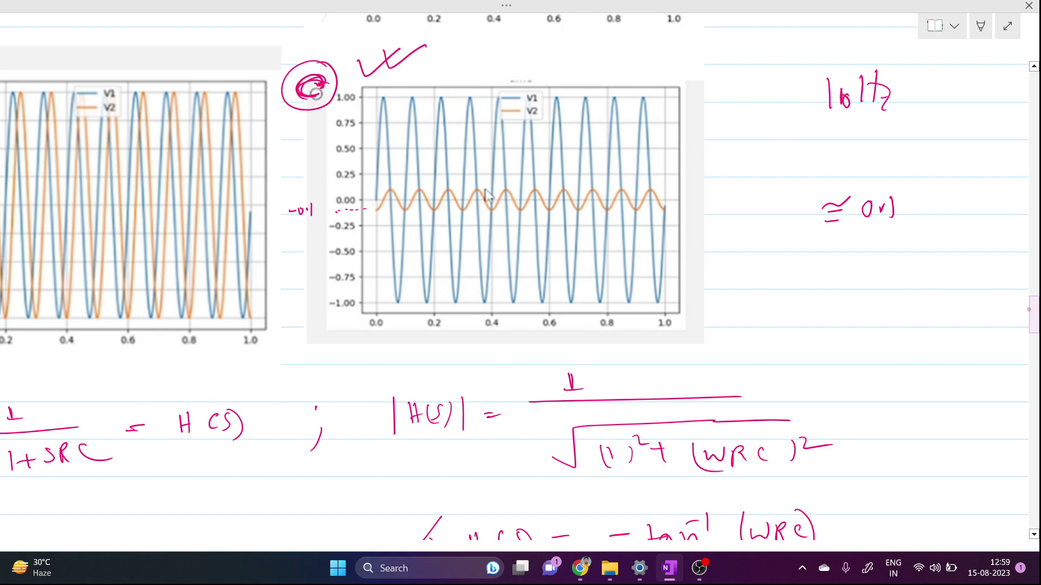
{"action": "scroll", "coordinate": [486, 195], "scroll_direction": "down", "scroll_amount": 4}
{"action": "scroll", "coordinate": [339, 39], "scroll_direction": "down", "scroll_amount": 3}
Step: Label the RC circuit 'Integrator' and mark its V1 input
{"action": "left_click_drag", "start_coordinate": [1034, 311], "coordinate": [1038, 263]}
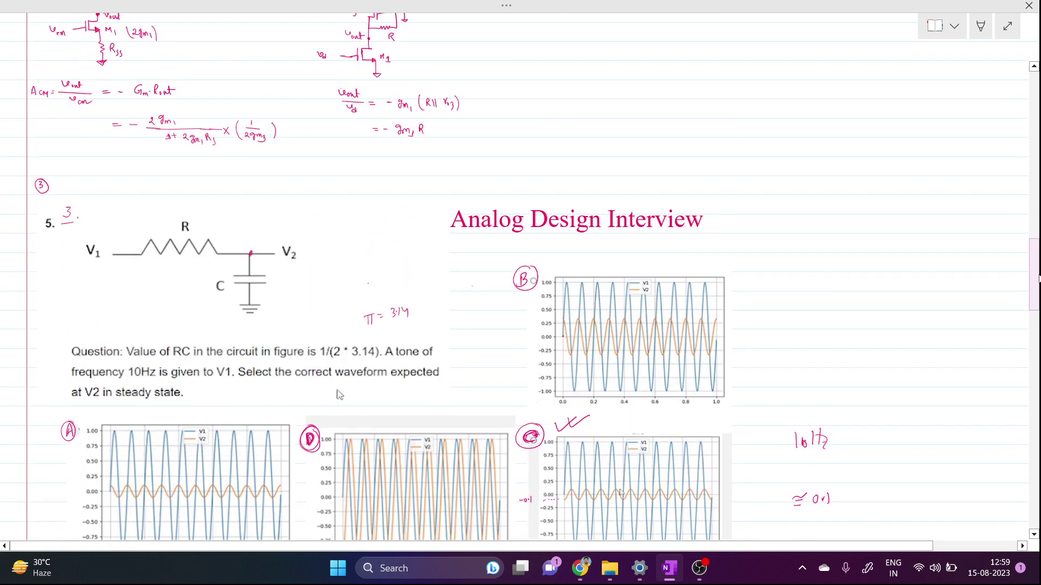
{"action": "scroll", "coordinate": [1038, 285], "scroll_direction": "up", "scroll_amount": 2, "text": "ctrl"}
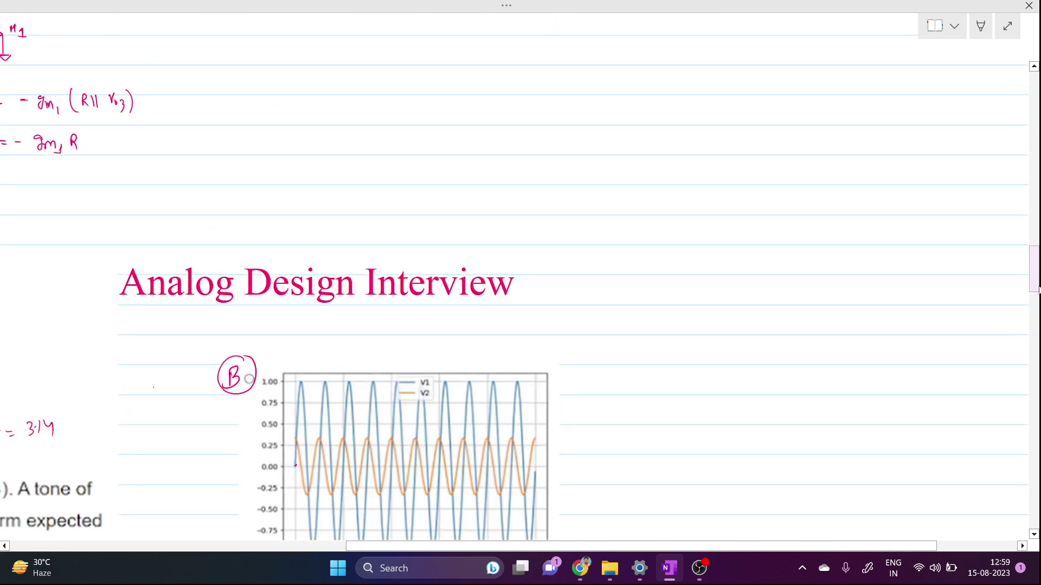
{"action": "left_click_drag", "start_coordinate": [646, 547], "coordinate": [373, 547]}
{"action": "scroll", "coordinate": [418, 466], "scroll_direction": "down", "scroll_amount": 2}
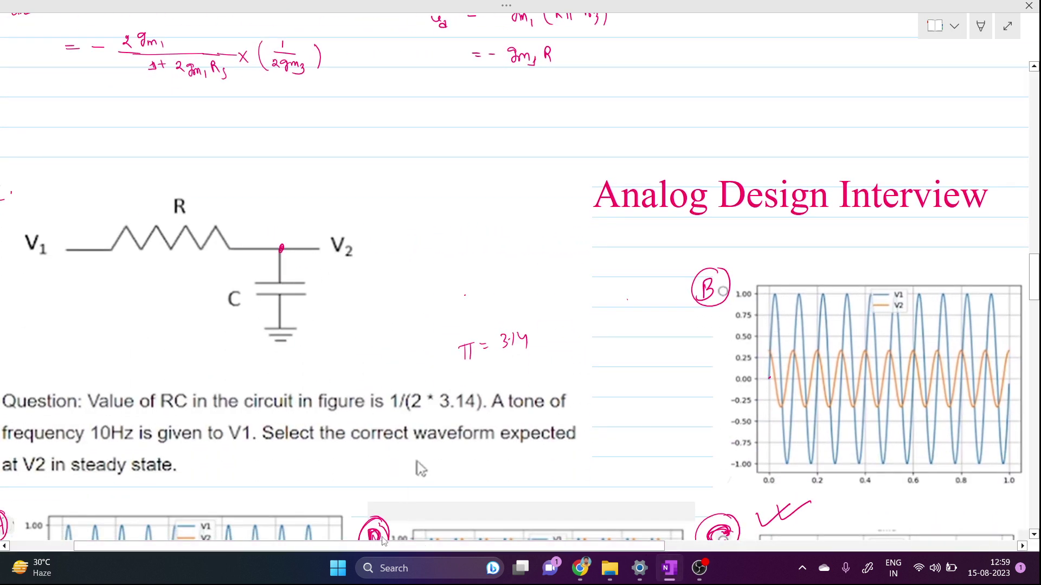
{"action": "mouse_move", "coordinate": [355, 169]}
{"action": "left_mouse_down"}
{"action": "mouse_move", "coordinate": [392, 170]}
{"action": "mouse_move", "coordinate": [392, 184]}
{"action": "mouse_move", "coordinate": [433, 152]}
{"action": "mouse_move", "coordinate": [465, 139]}
{"action": "left_mouse_up"}
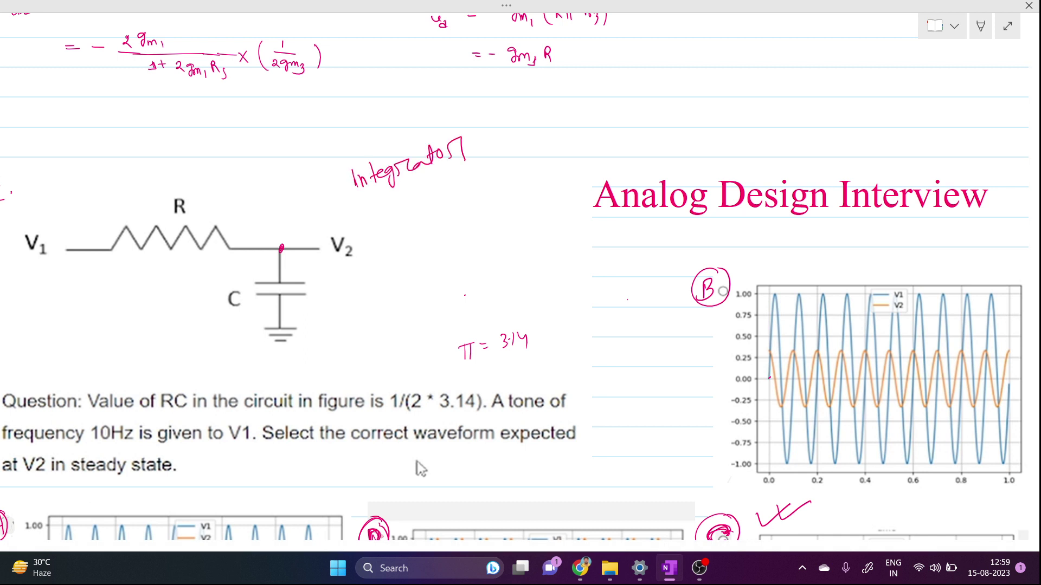
{"action": "left_click_drag", "start_coordinate": [70, 286], "coordinate": [66, 266]}
Step: Write ∫ sinθ dθ = −cosθ beside the circuit and underline the −cosθ result
{"action": "left_click_drag", "start_coordinate": [433, 202], "coordinate": [430, 241]}
{"action": "mouse_move", "coordinate": [454, 209]}
{"action": "left_mouse_down"}
{"action": "mouse_move", "coordinate": [444, 227]}
{"action": "mouse_move", "coordinate": [480, 215]}
{"action": "left_mouse_up"}
{"action": "mouse_move", "coordinate": [480, 215]}
{"action": "left_mouse_down"}
{"action": "mouse_move", "coordinate": [492, 220]}
{"action": "mouse_move", "coordinate": [482, 214]}
{"action": "mouse_move", "coordinate": [513, 193]}
{"action": "mouse_move", "coordinate": [520, 207]}
{"action": "left_mouse_up"}
{"action": "left_click_drag", "start_coordinate": [436, 269], "coordinate": [449, 267]}
{"action": "mouse_move", "coordinate": [437, 276]}
{"action": "left_mouse_down"}
{"action": "mouse_move", "coordinate": [512, 261]}
{"action": "mouse_move", "coordinate": [527, 248]}
{"action": "mouse_move", "coordinate": [537, 267]}
{"action": "left_mouse_up"}
{"action": "left_click_drag", "start_coordinate": [524, 253], "coordinate": [546, 249]}
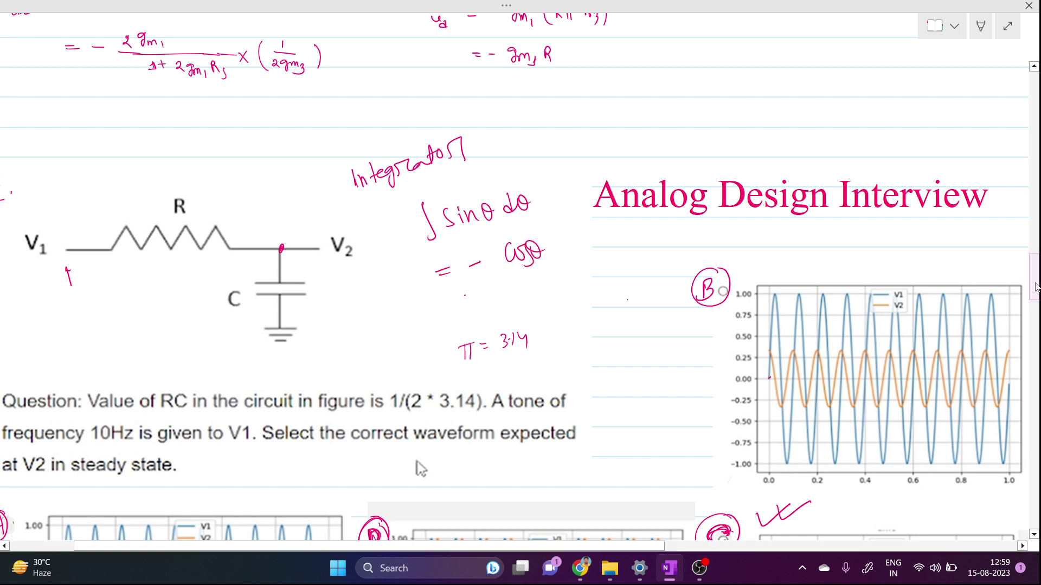
{"action": "scroll", "coordinate": [421, 470], "scroll_direction": "down", "scroll_amount": 3}
{"action": "left_click_drag", "start_coordinate": [473, 205], "coordinate": [523, 203]}
Step: Start a handwritten note beginning with '+' above option A's waveform
{"action": "mouse_move", "coordinate": [1035, 288]}
{"action": "left_mouse_down"}
{"action": "mouse_move", "coordinate": [1035, 319]}
{"action": "mouse_move", "coordinate": [1033, 305]}
{"action": "left_mouse_up"}
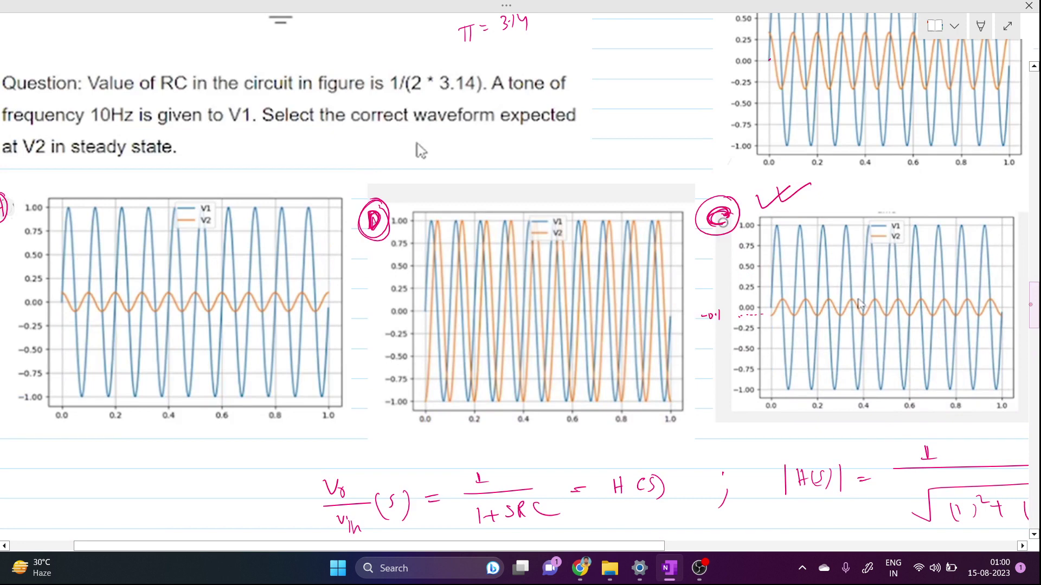
{"action": "left_click_drag", "start_coordinate": [1033, 305], "coordinate": [1035, 298]}
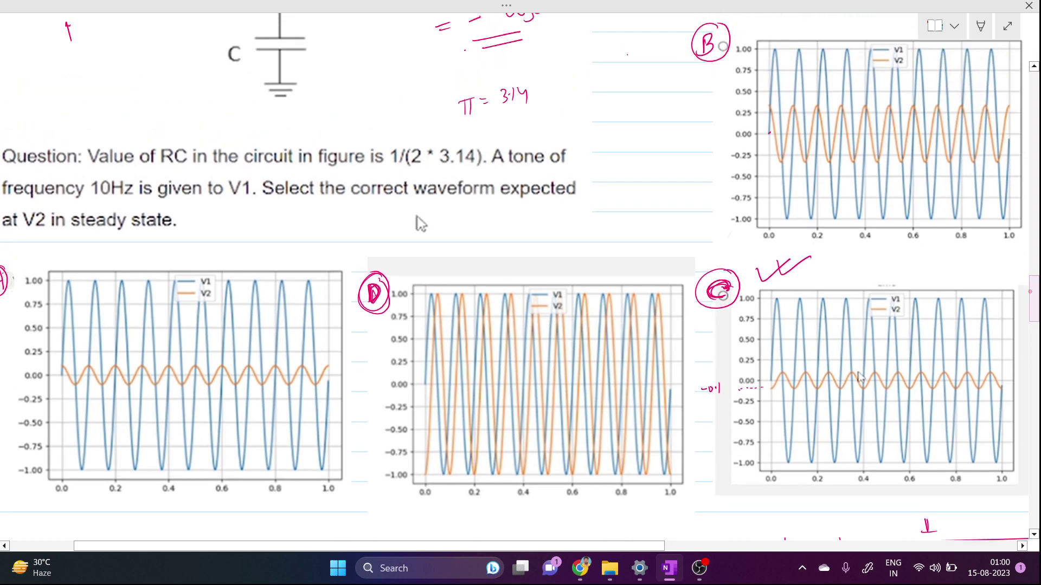
{"action": "mouse_move", "coordinate": [161, 255]}
{"action": "left_mouse_down"}
{"action": "mouse_move", "coordinate": [195, 265]}
{"action": "mouse_move", "coordinate": [210, 250]}
{"action": "left_mouse_up"}
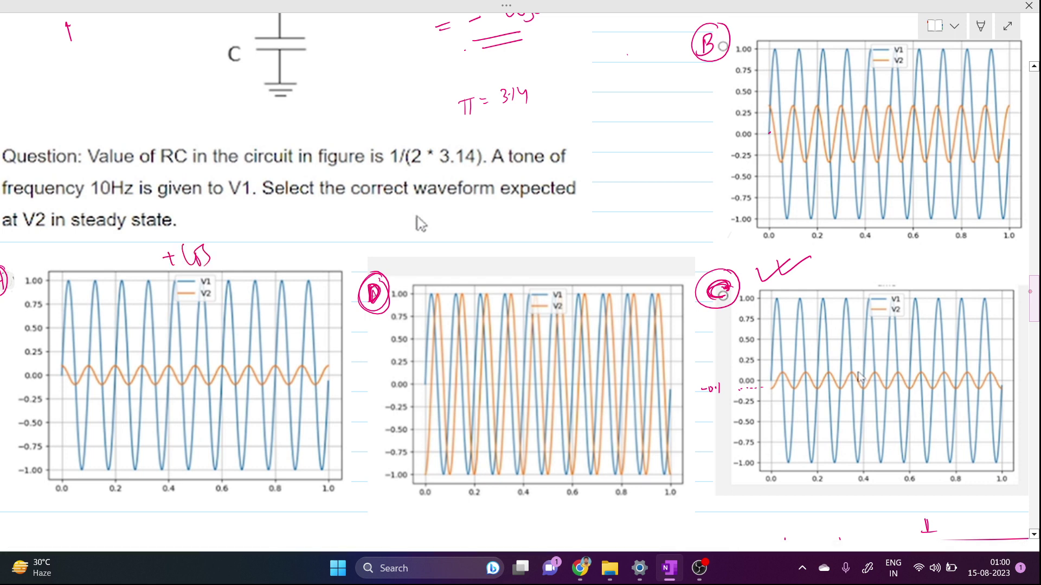